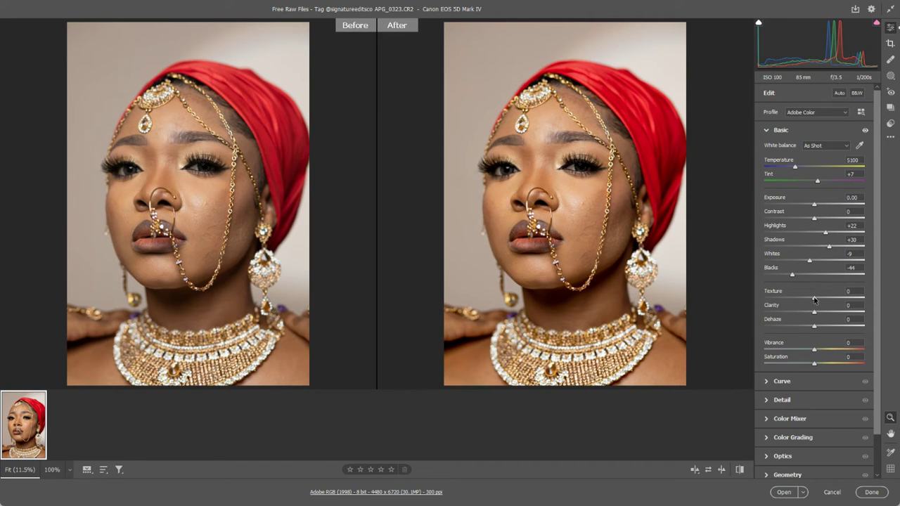
# Preview Texture at its maximum and minimum, then reset it to 0
pyautogui.moveTo(815, 300); pyautogui.dragTo(892, 304)
pyautogui.moveTo(863, 301); pyautogui.dragTo(739, 285)
pyautogui.doubleClick(766, 298)
# Set Texture to +28 and check the skin detail at 100% zoom
pyautogui.moveTo(813, 299); pyautogui.dragTo(828, 299)
pyautogui.click(593, 222)
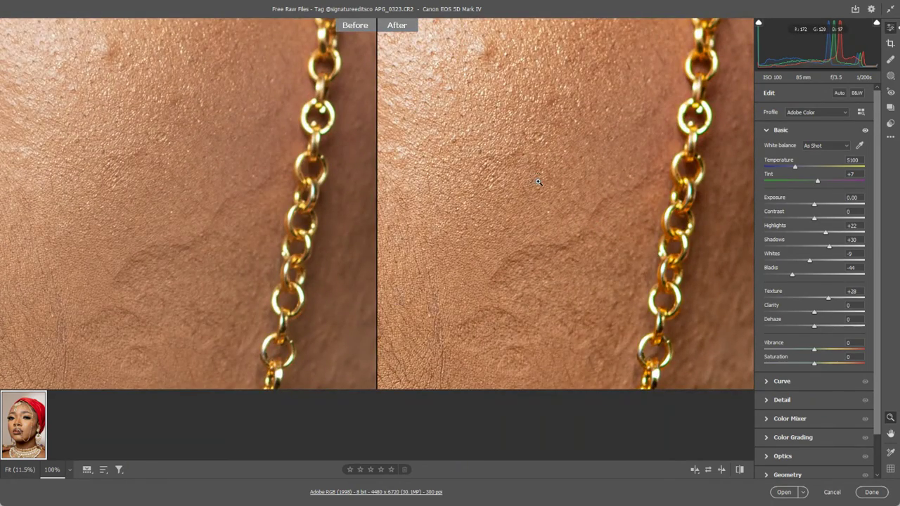
pyautogui.scroll(-5, 537, 182)
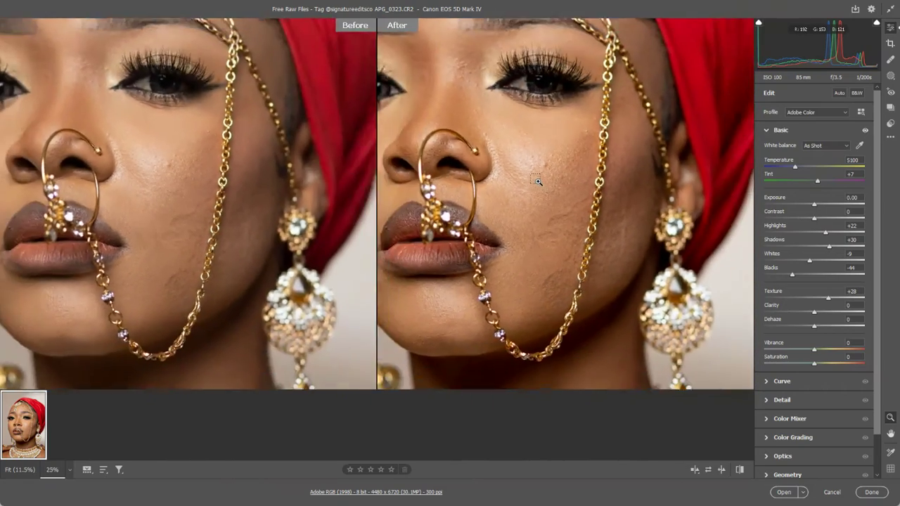
pyautogui.scroll(-1, 537, 182)
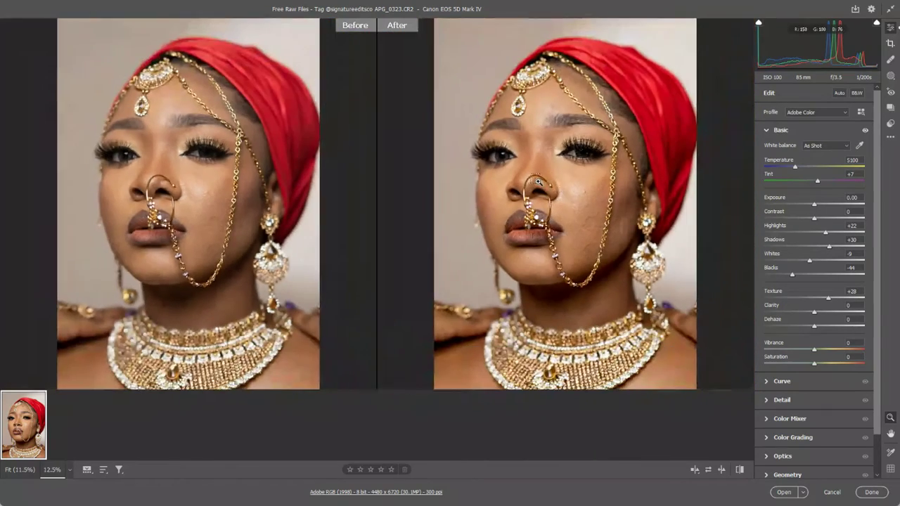
# Reset Texture to 0, preview Clarity up to +100, then reset Clarity to 0
pyautogui.click(821, 314)
pyautogui.click(828, 299)
pyautogui.doubleClick(827, 299)
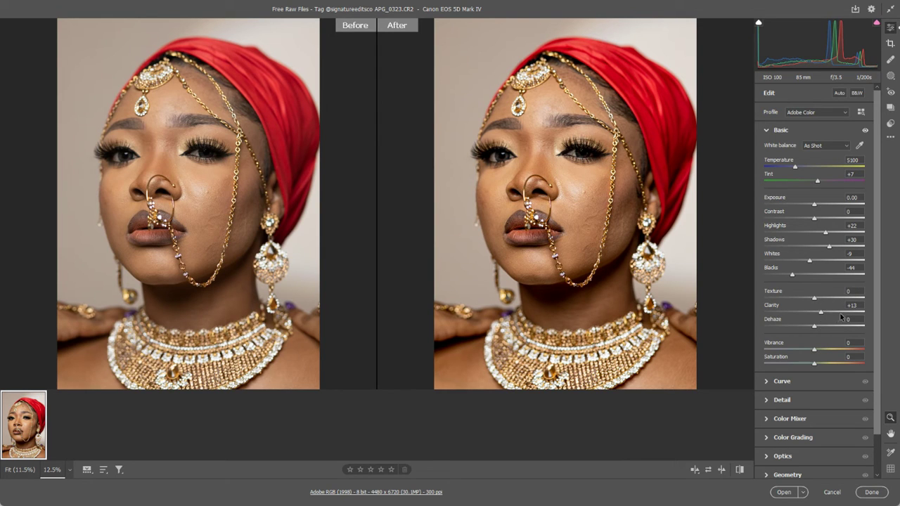
pyautogui.moveTo(821, 314)
pyautogui.mouseDown()
pyautogui.moveTo(872, 316)
pyautogui.moveTo(760, 316)
pyautogui.moveTo(836, 324)
pyautogui.mouseUp()
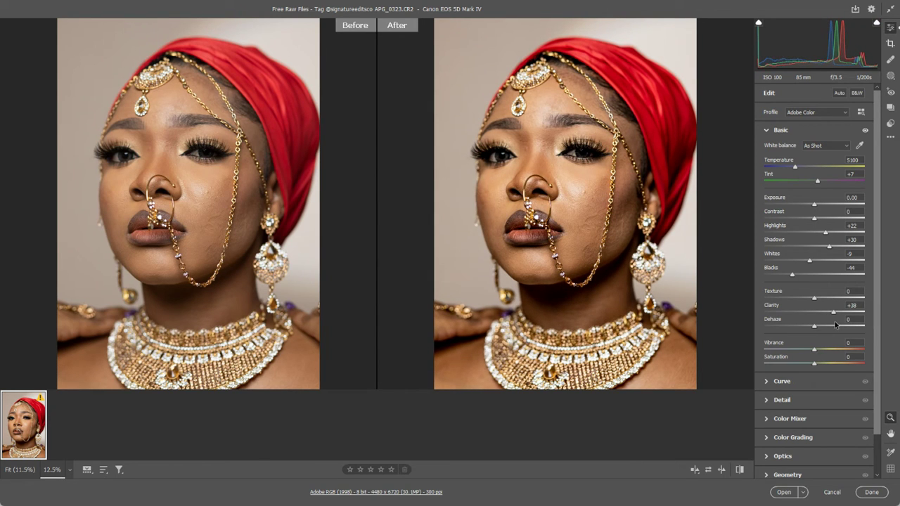
pyautogui.moveTo(835, 321); pyautogui.dragTo(843, 320)
pyautogui.doubleClick(839, 314)
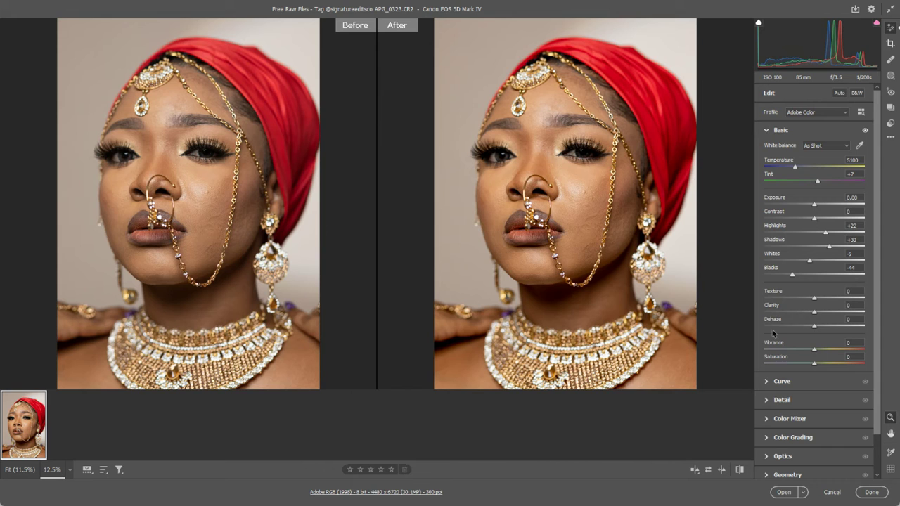
pyautogui.moveTo(814, 329); pyautogui.dragTo(882, 333)
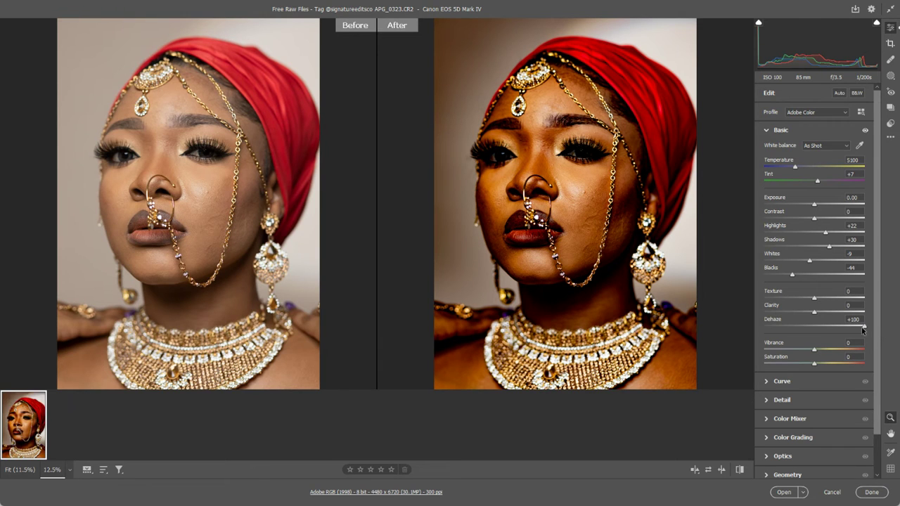
pyautogui.doubleClick(863, 331)
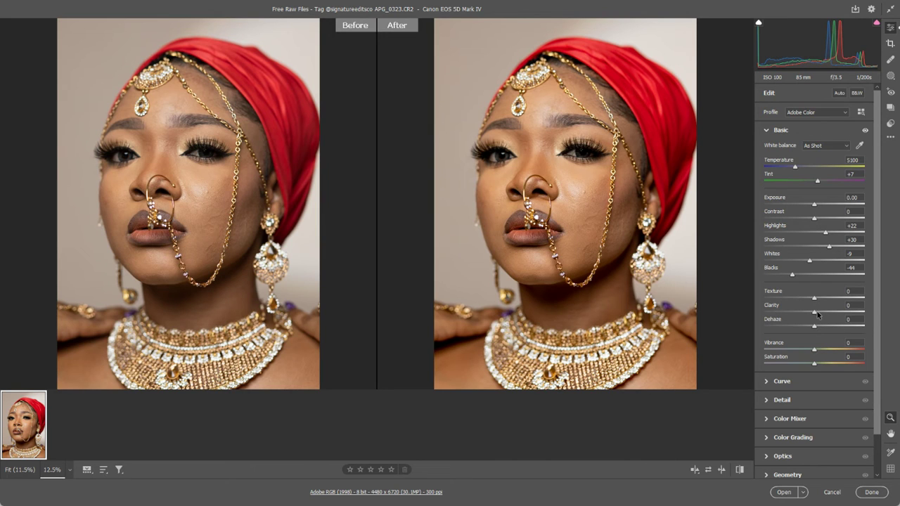
# Raise Clarity to +20, then ease it back down to settle at +12
pyautogui.moveTo(815, 311)
pyautogui.mouseDown()
pyautogui.moveTo(825, 314)
pyautogui.moveTo(818, 300)
pyautogui.mouseUp()
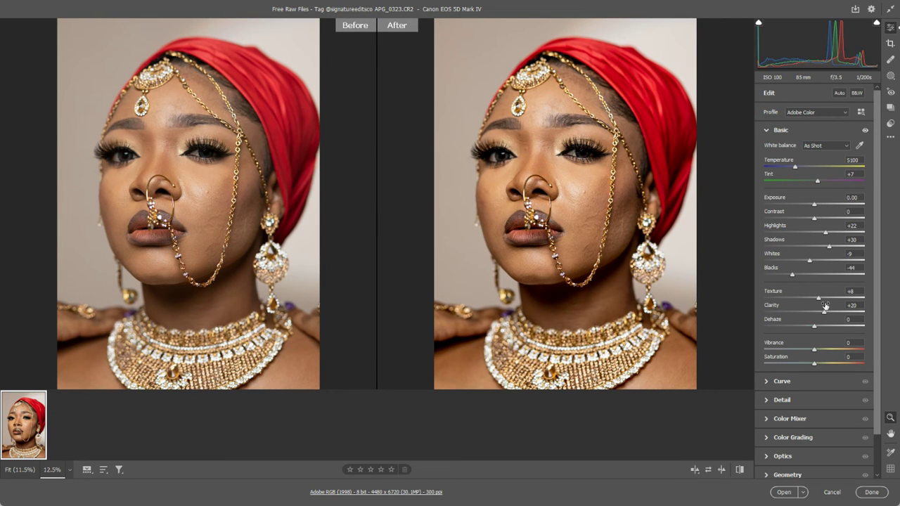
pyautogui.moveTo(825, 305)
pyautogui.mouseDown()
pyautogui.moveTo(822, 316)
pyautogui.moveTo(820, 298)
pyautogui.moveTo(822, 313)
pyautogui.mouseUp()
pyautogui.moveTo(820, 313); pyautogui.dragTo(820, 315)
pyautogui.moveTo(814, 351); pyautogui.dragTo(869, 357)
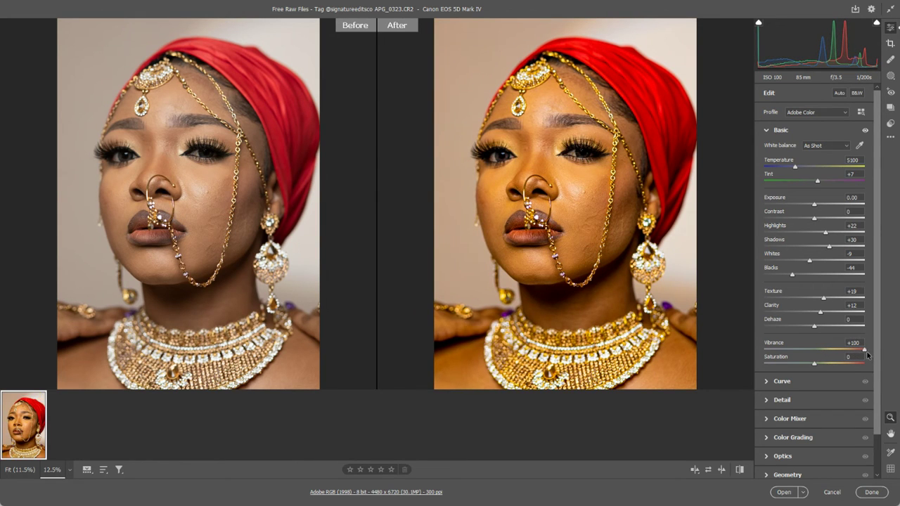
pyautogui.doubleClick(866, 351)
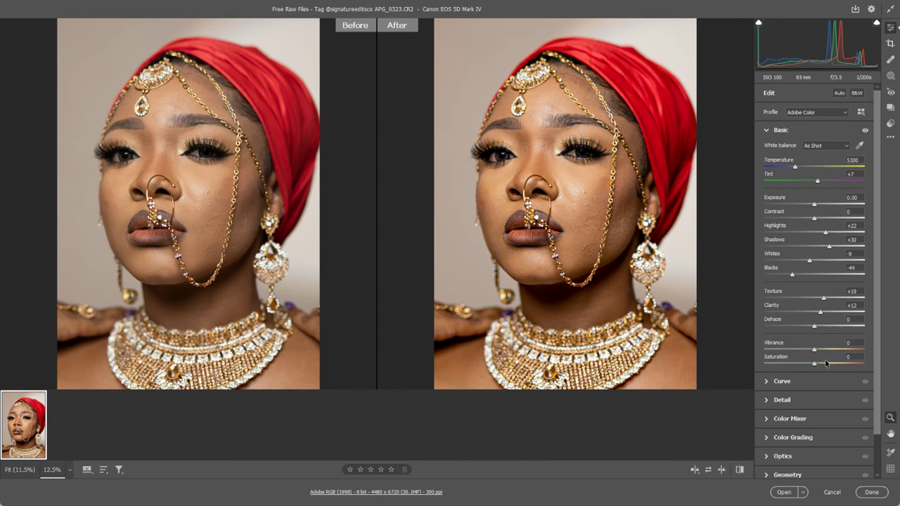
pyautogui.moveTo(816, 367); pyautogui.dragTo(872, 370)
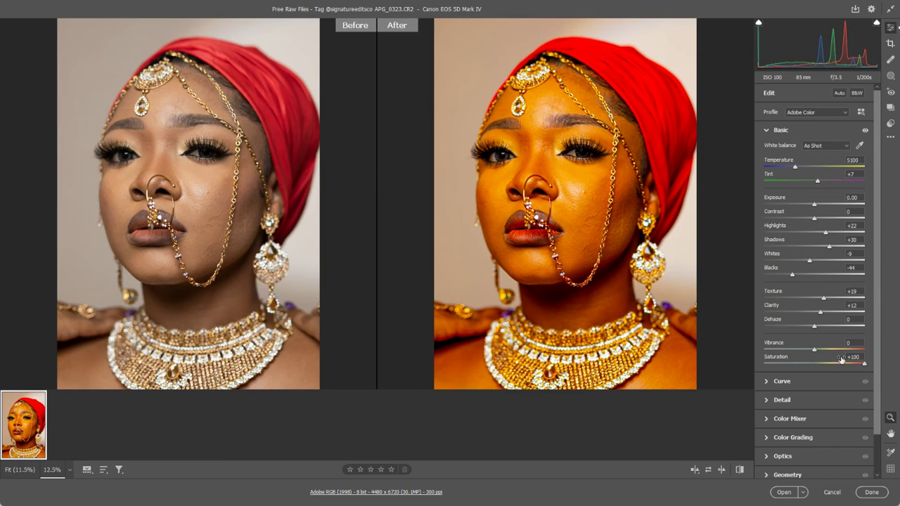
pyautogui.doubleClick(865, 363)
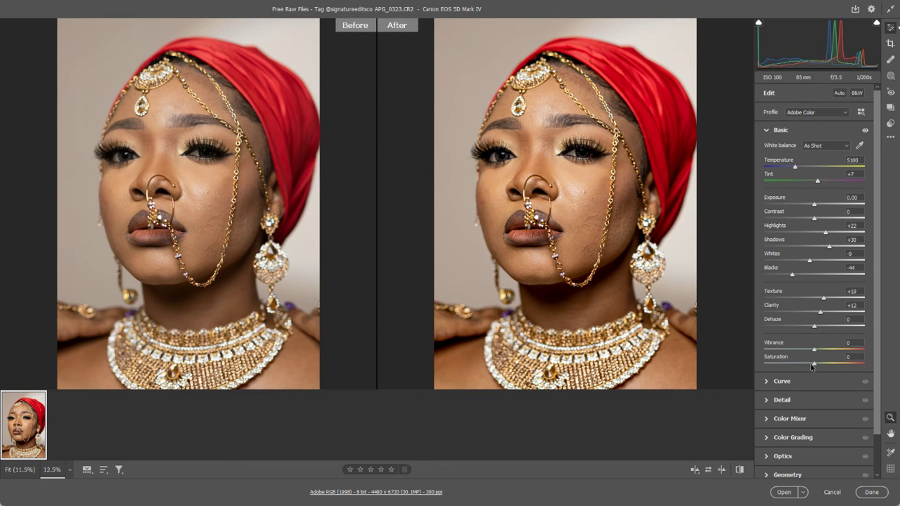
pyautogui.moveTo(813, 365); pyautogui.dragTo(748, 365)
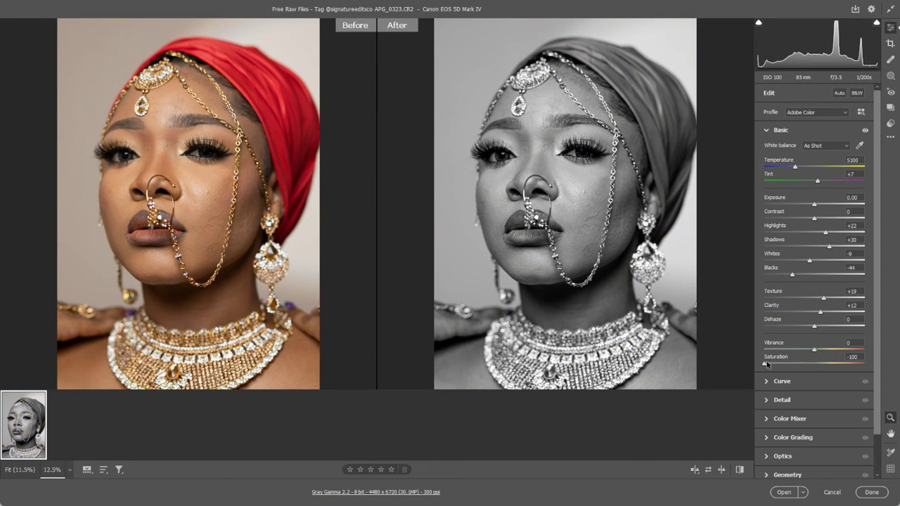
pyautogui.doubleClick(764, 365)
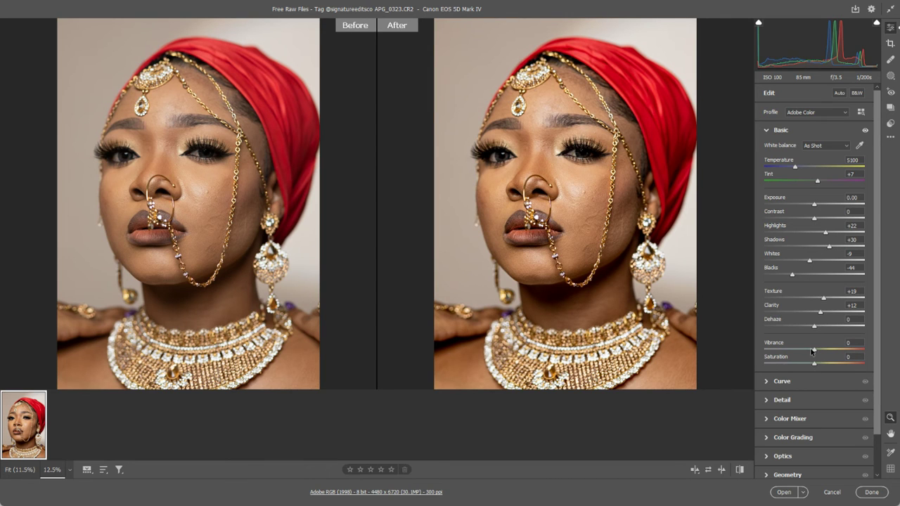
pyautogui.moveTo(812, 350); pyautogui.dragTo(760, 351)
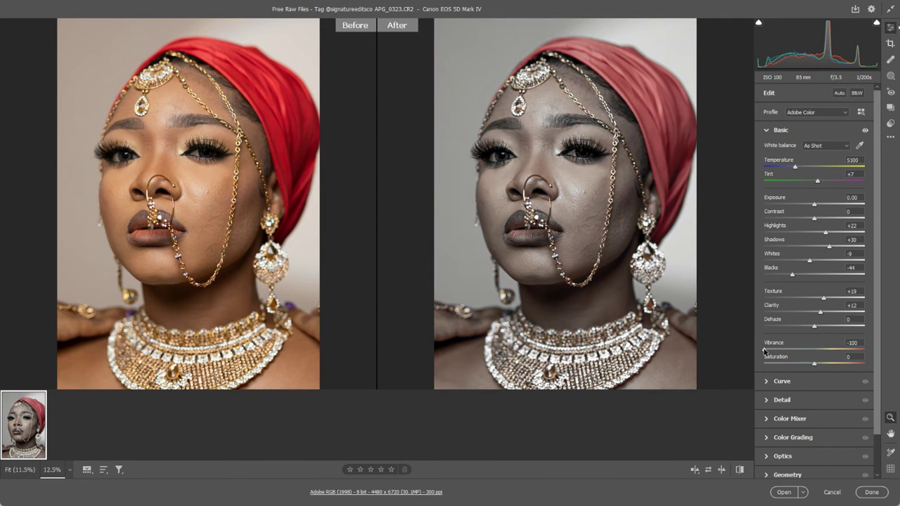
pyautogui.doubleClick(765, 351)
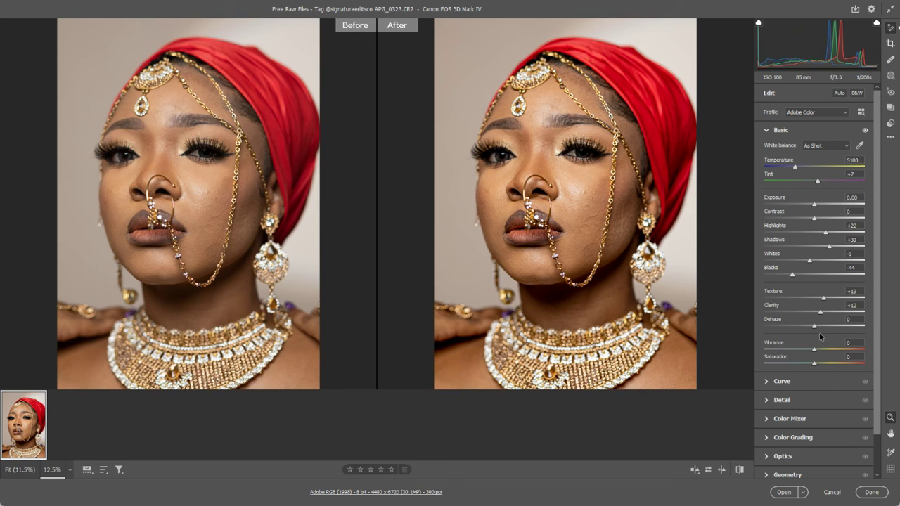
pyautogui.click(858, 93)
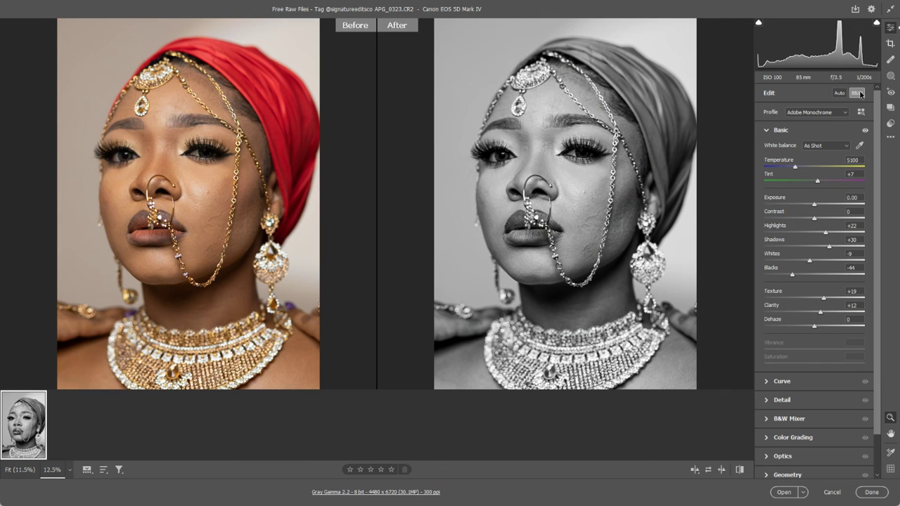
pyautogui.click(840, 93)
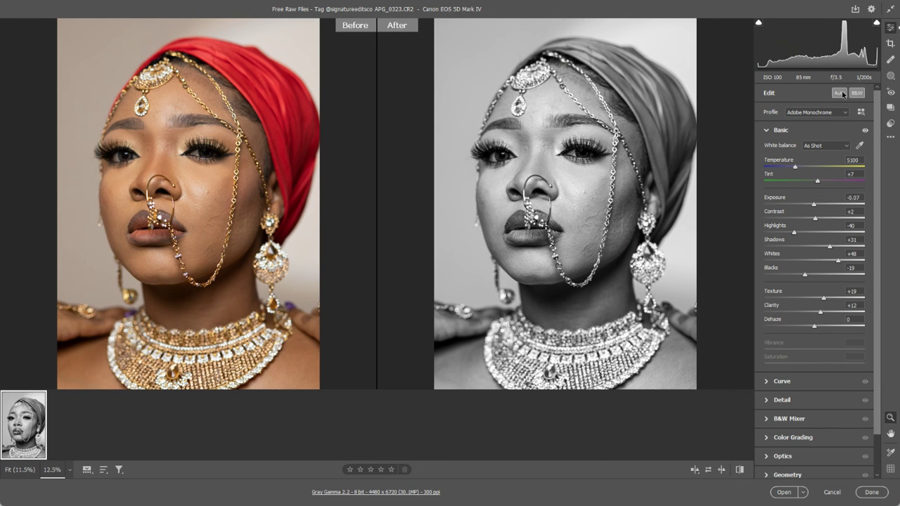
pyautogui.click(843, 94)
pyautogui.click(855, 94)
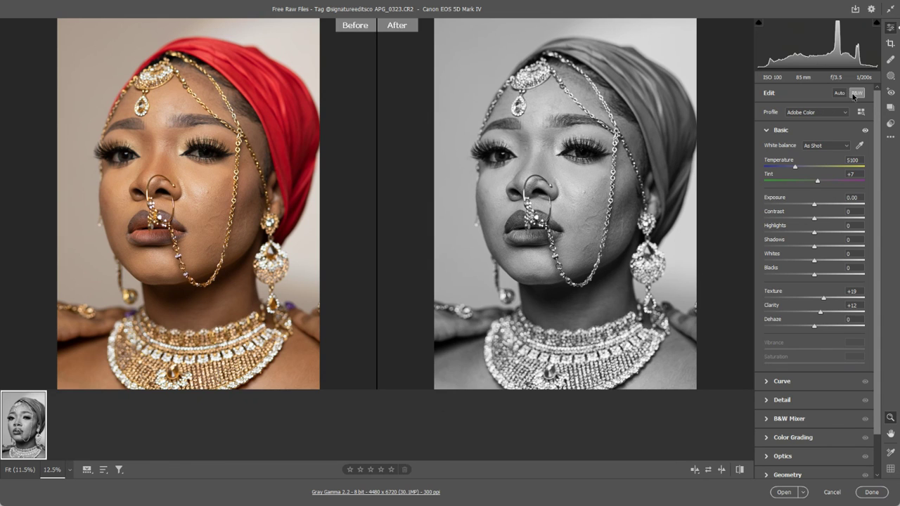
pyautogui.click(855, 94)
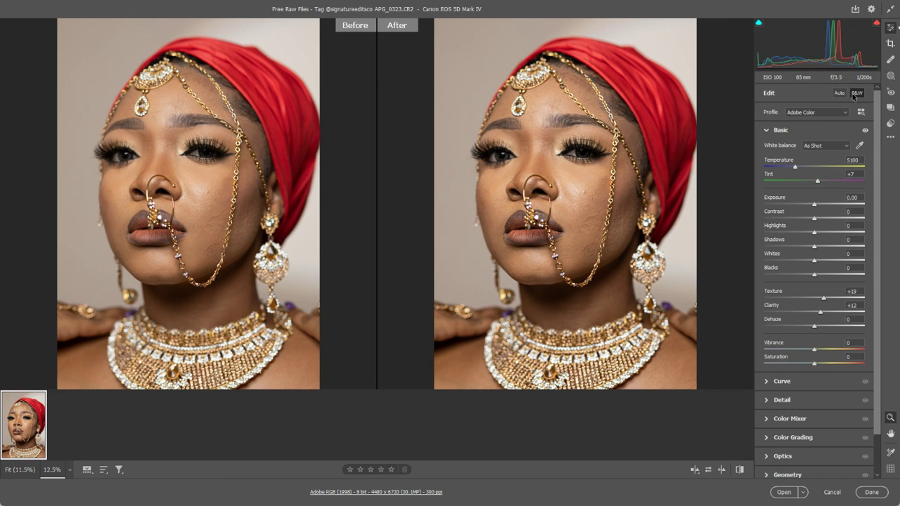
pyautogui.click(855, 95)
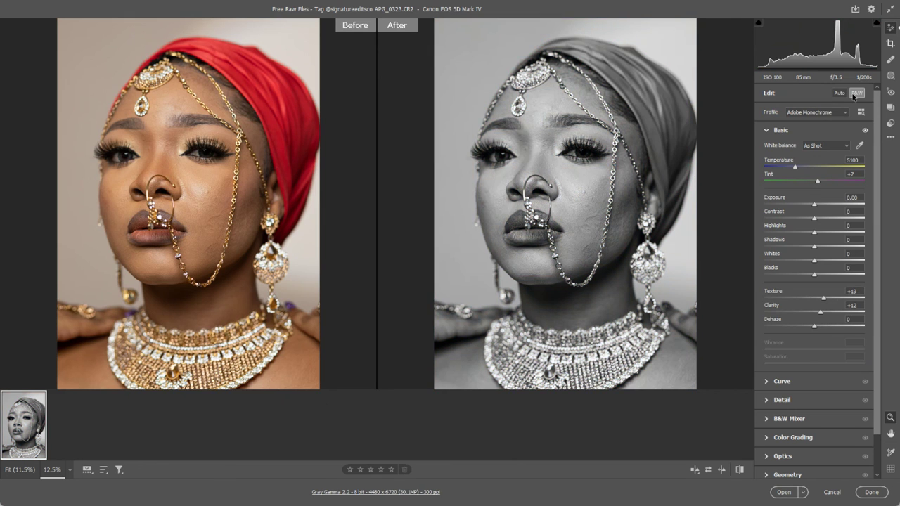
pyautogui.hotkey('ctrl', 'u')
pyautogui.hotkey('ctrl', 'z')
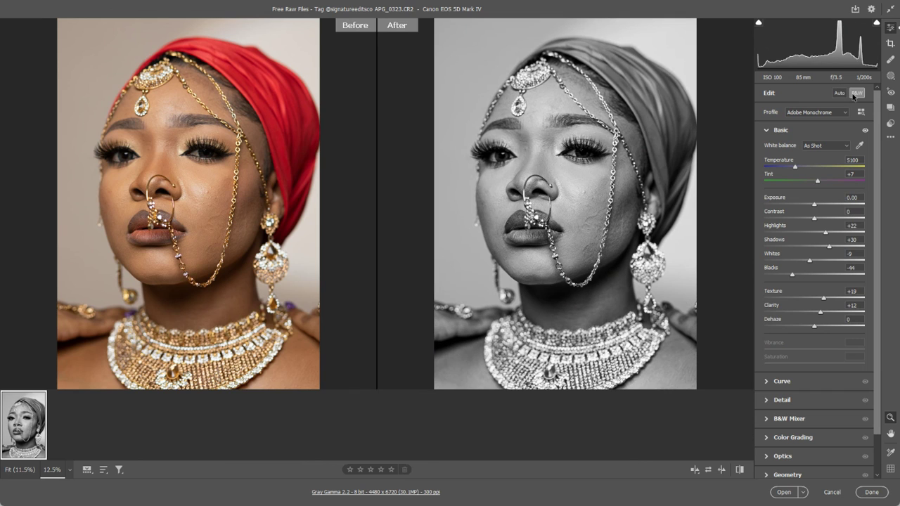
pyautogui.click(854, 95)
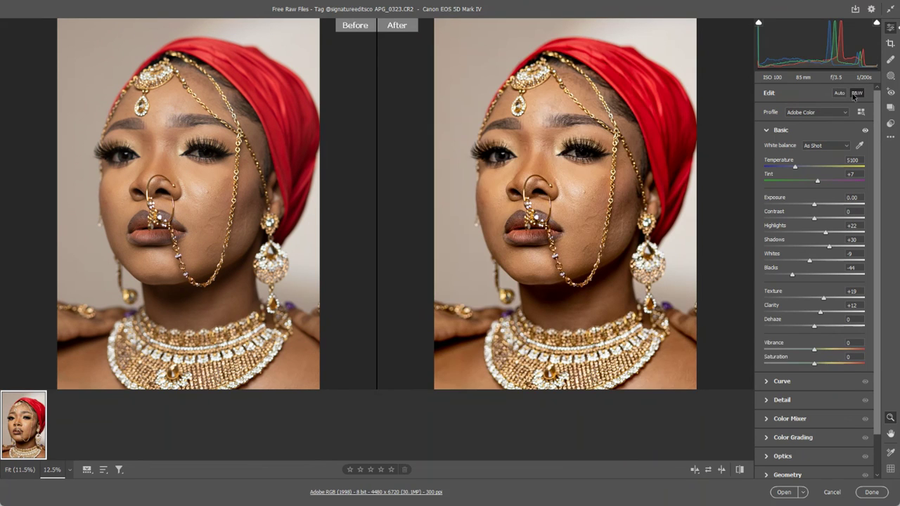